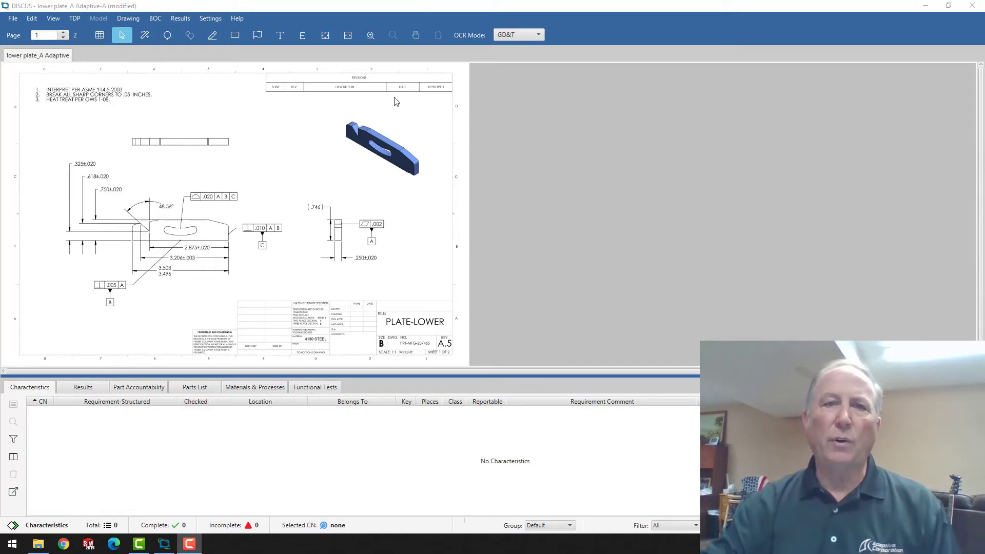
# Step: Balloon the three general notes, ASME Y14.5-2003, sharp corners and heat treat, as separate characteristics 1, 2 and 3
pyautogui.click(370, 36)
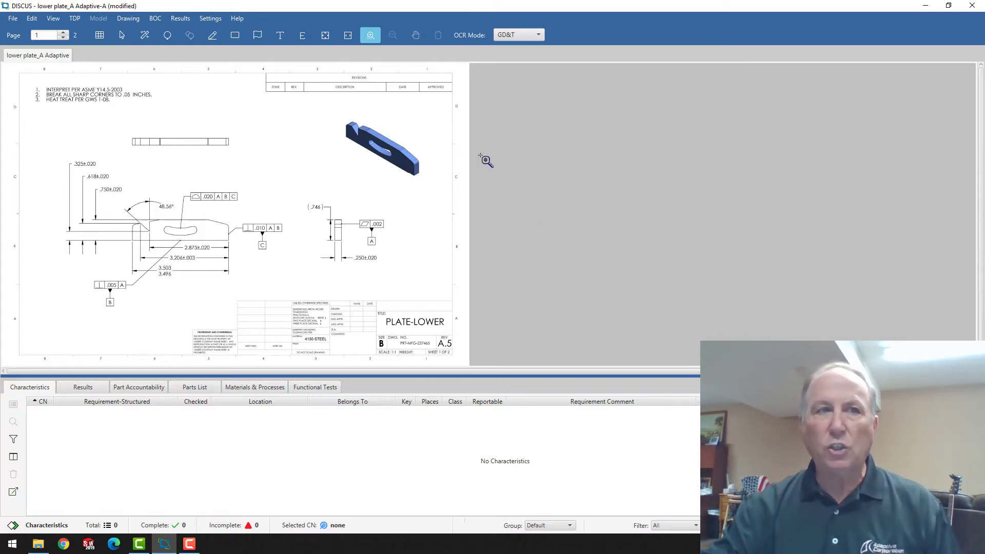
pyautogui.moveTo(27, 75)
pyautogui.mouseDown()
pyautogui.moveTo(124, 119)
pyautogui.moveTo(179, 131)
pyautogui.mouseUp()
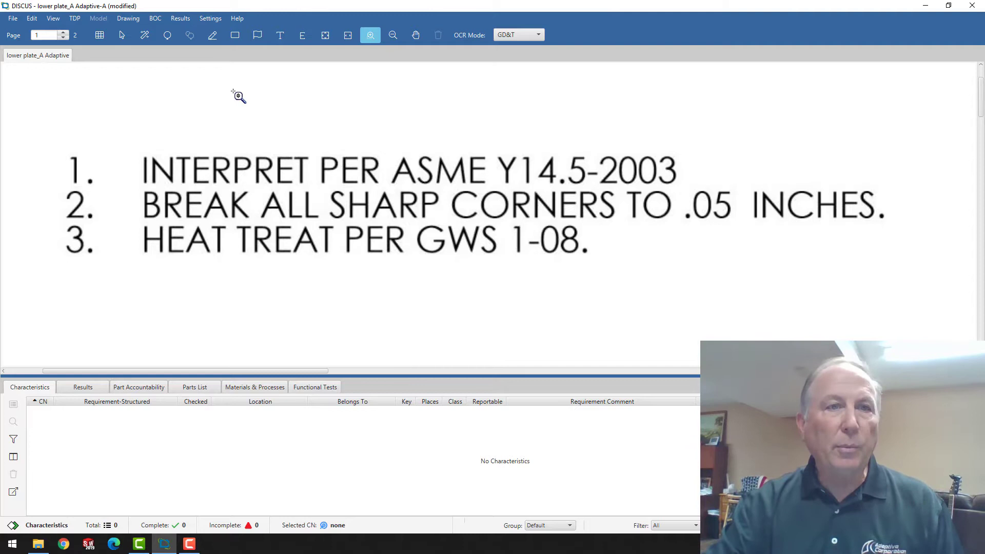
pyautogui.click(168, 35)
pyautogui.moveTo(68, 148); pyautogui.dragTo(682, 189)
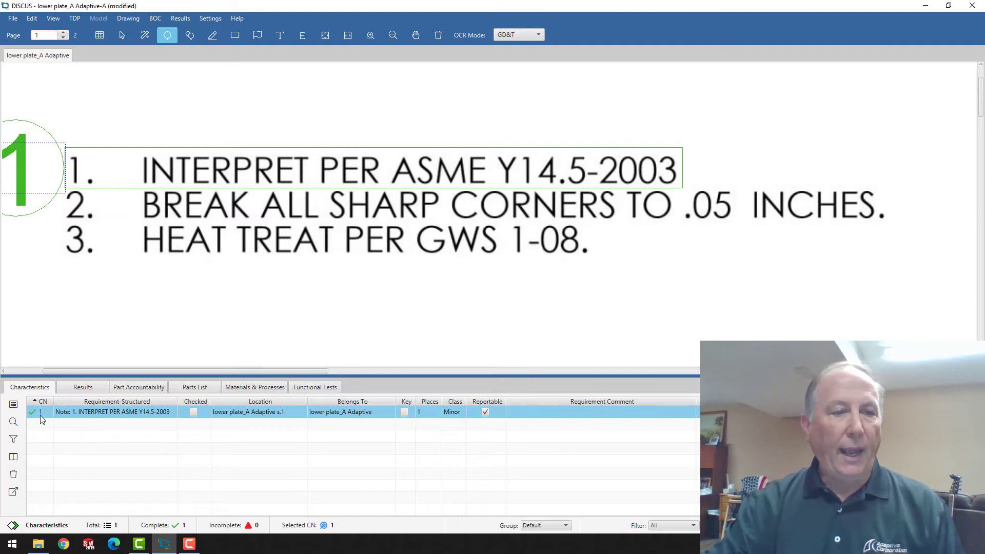
pyautogui.moveTo(30, 164); pyautogui.dragTo(27, 113)
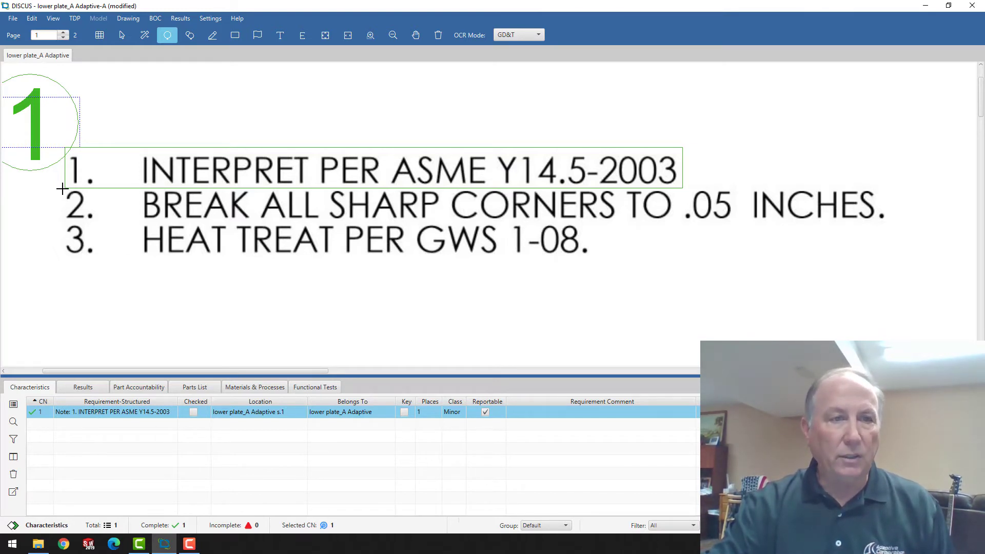
pyautogui.moveTo(62, 189); pyautogui.dragTo(892, 223)
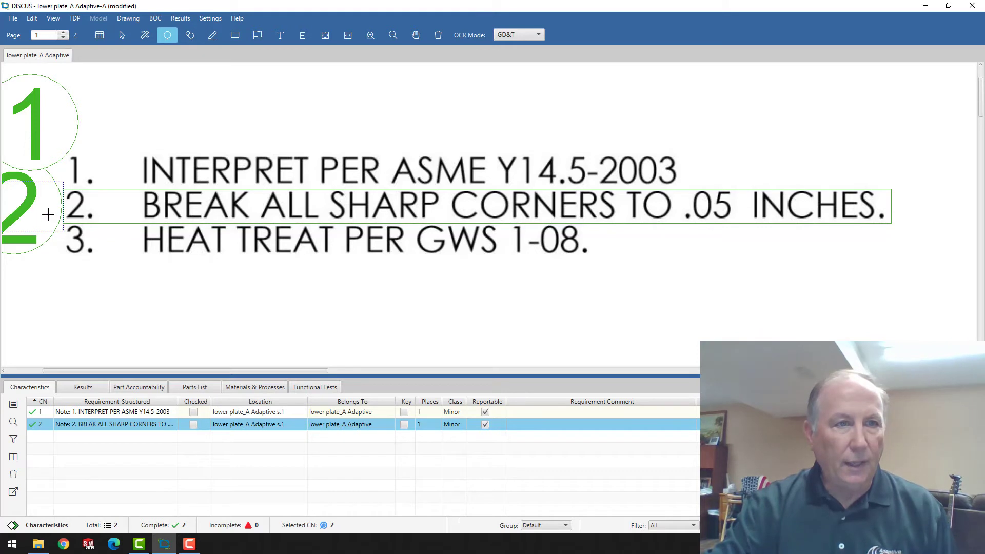
pyautogui.moveTo(57, 198); pyautogui.dragTo(7, 202)
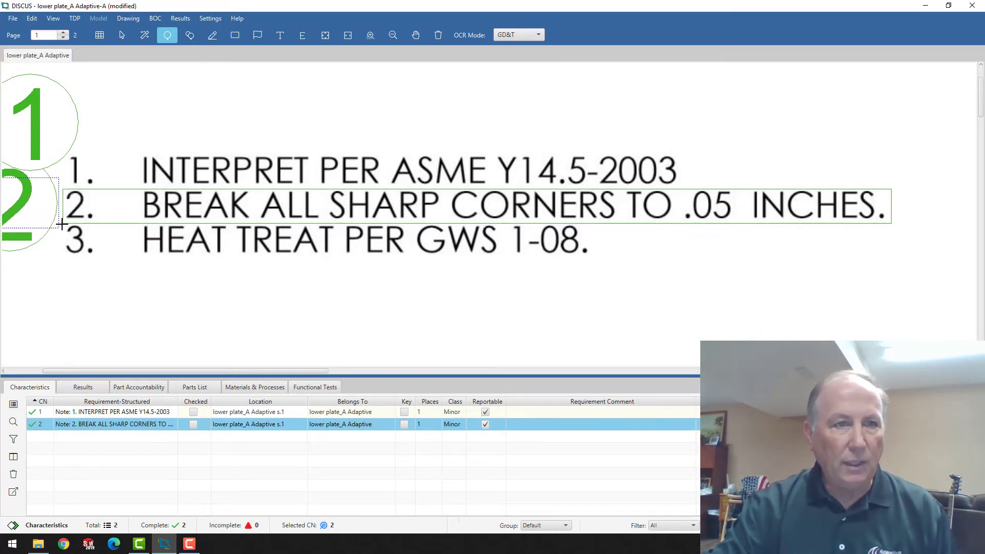
pyautogui.moveTo(61, 224); pyautogui.dragTo(588, 267)
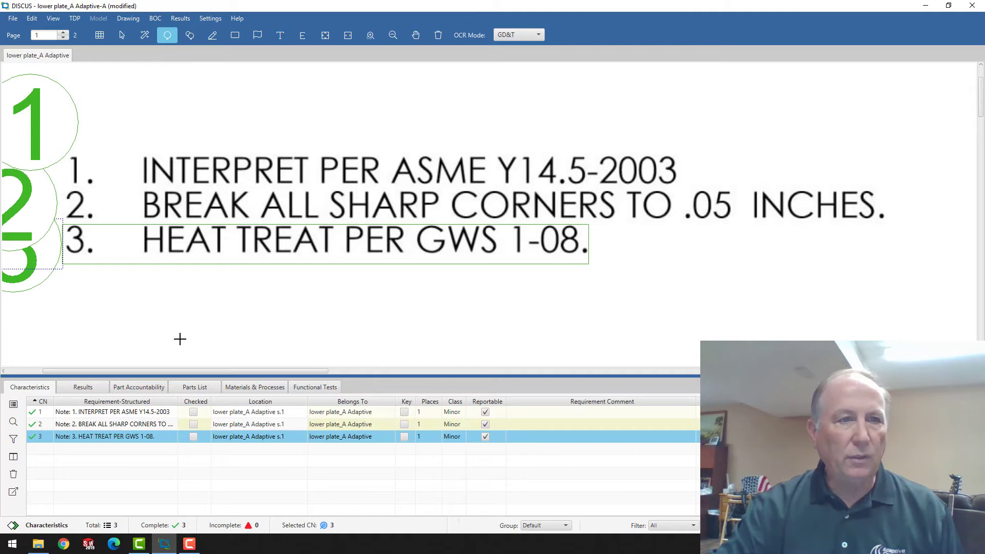
# Step: Reposition balloons 1, 2 and 3 beside the general notes, spacing them apart so they do not overlap
pyautogui.scroll(-2, 321, 277)
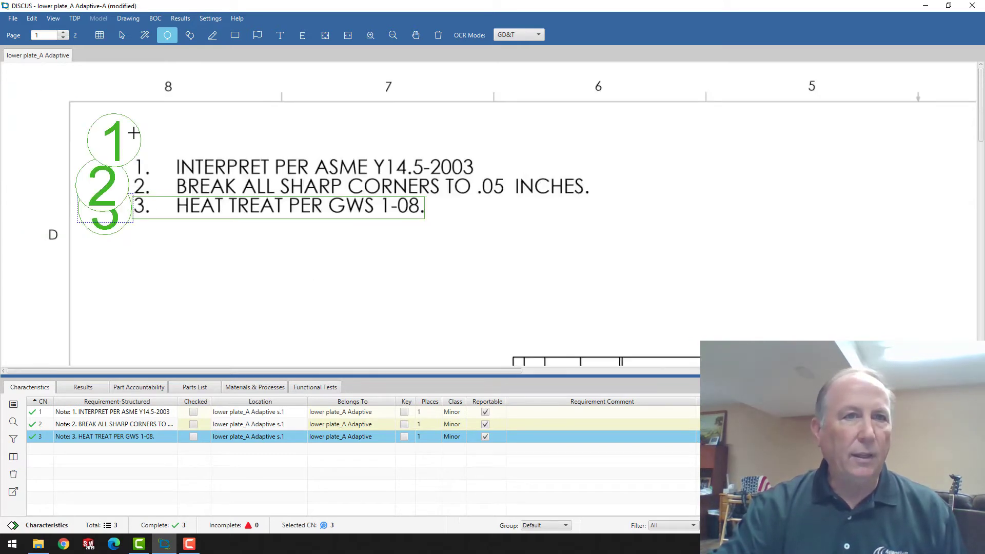
pyautogui.click(121, 35)
pyautogui.click(115, 138)
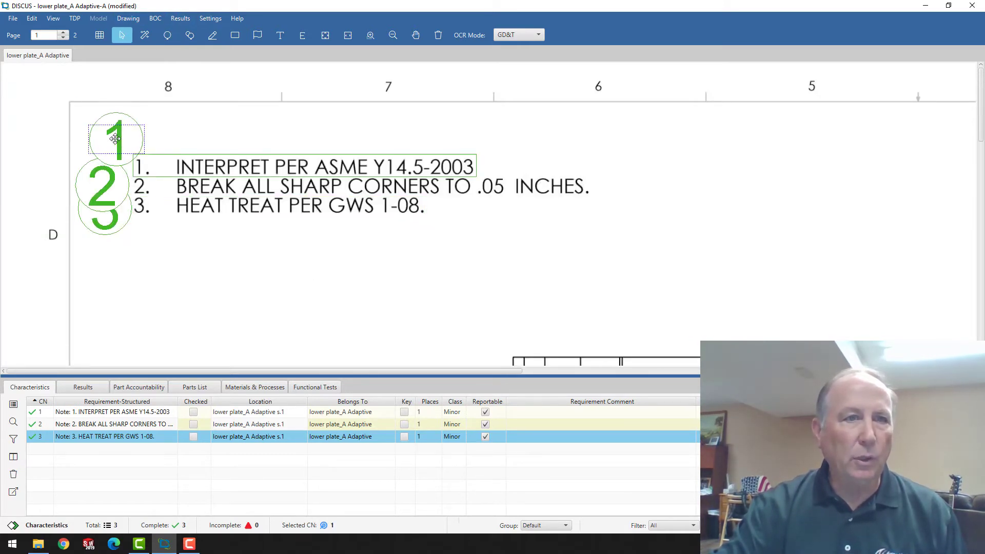
pyautogui.moveTo(115, 138); pyautogui.dragTo(110, 134)
pyautogui.moveTo(109, 233)
pyautogui.mouseDown()
pyautogui.moveTo(105, 258)
pyautogui.moveTo(104, 248)
pyautogui.mouseUp()
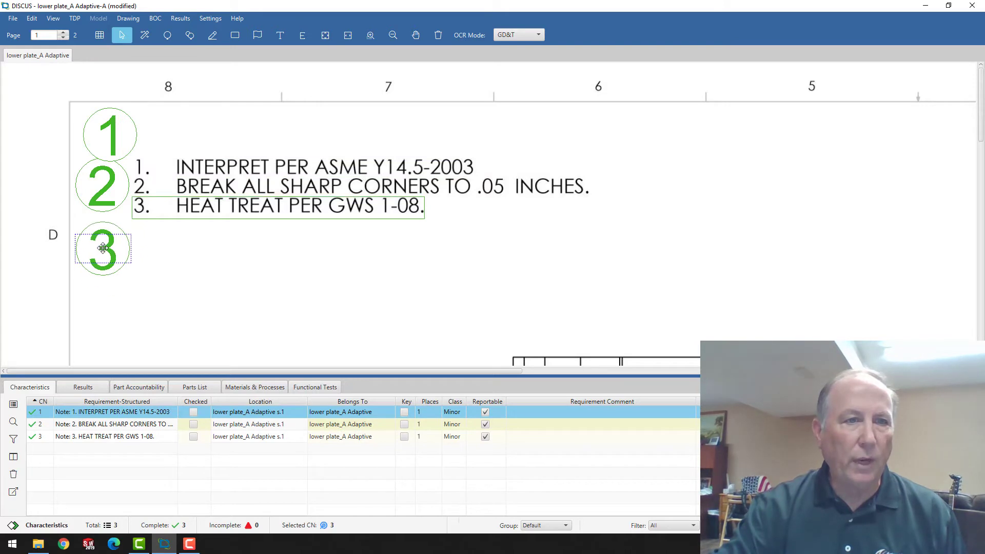
pyautogui.moveTo(103, 185); pyautogui.dragTo(101, 189)
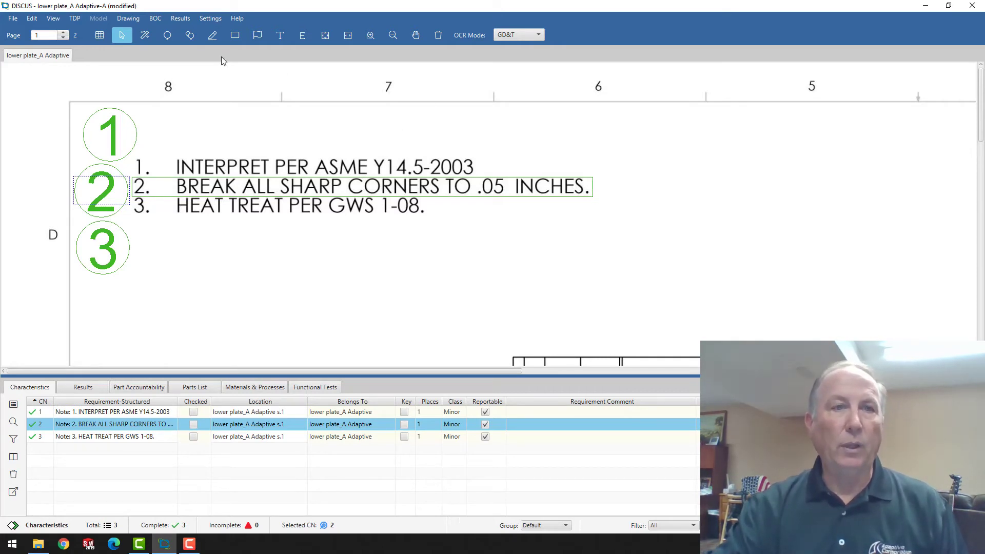
# Step: Draw leader lines connecting balloons 1, 2 and 3 to their general notes
pyautogui.click(213, 35)
pyautogui.moveTo(136, 171); pyautogui.dragTo(164, 188)
pyautogui.moveTo(121, 136); pyautogui.dragTo(169, 169)
pyautogui.moveTo(123, 241); pyautogui.dragTo(163, 210)
# Step: Auto-balloon the .325±.020, .618±.020 and .750±.020 dimensions together in one selection area
pyautogui.scroll(-5, 426, 180)
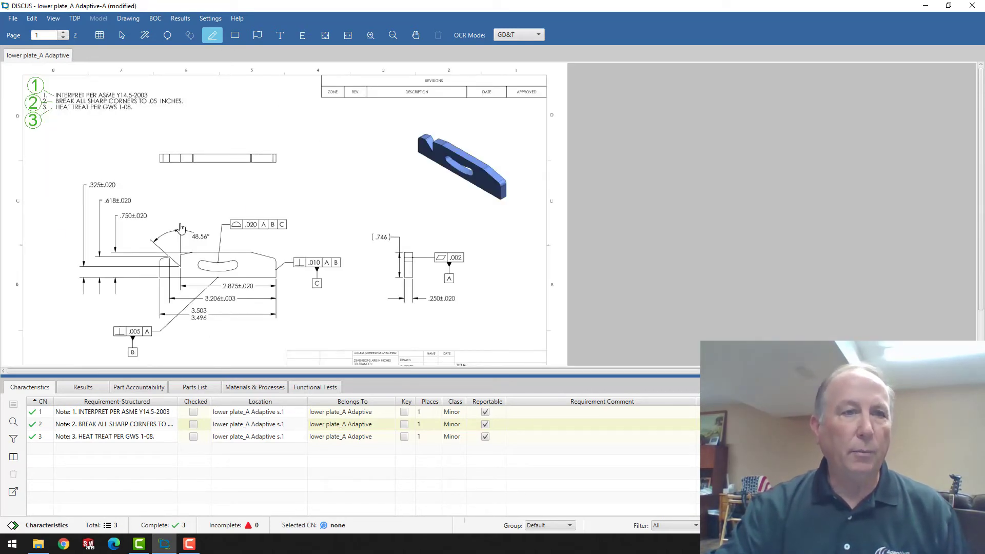
pyautogui.scroll(3, 101, 210)
pyautogui.scroll(2, 205, 246)
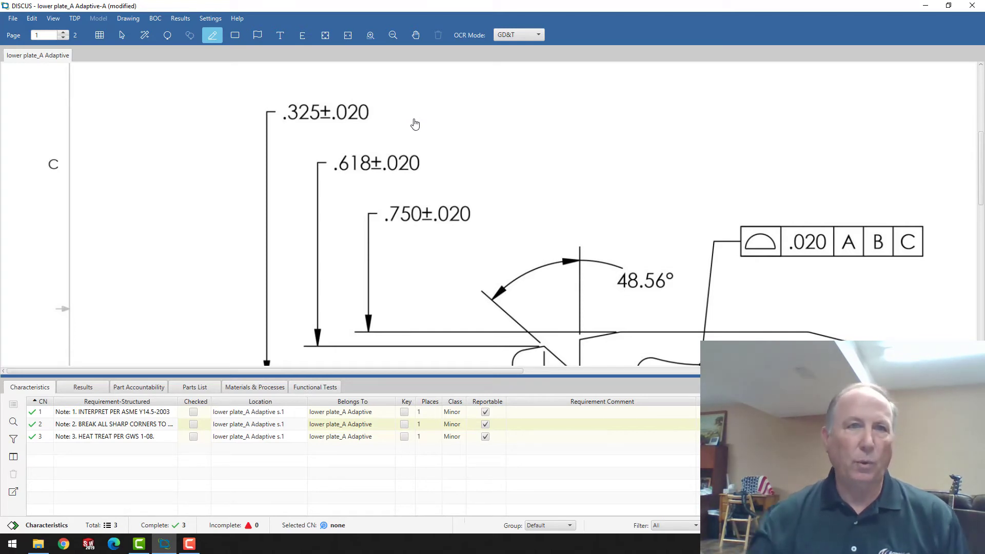
pyautogui.click(144, 36)
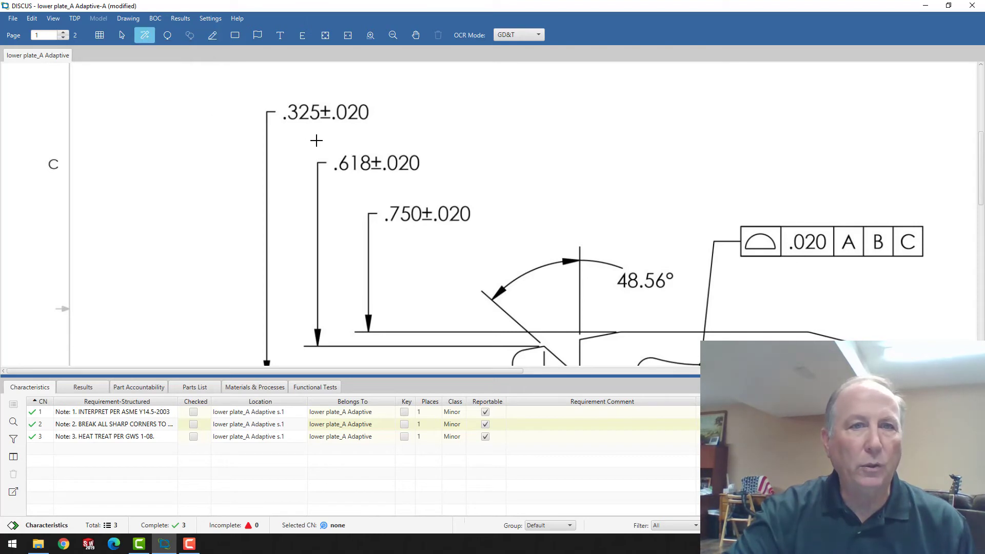
pyautogui.moveTo(275, 98); pyautogui.dragTo(491, 231)
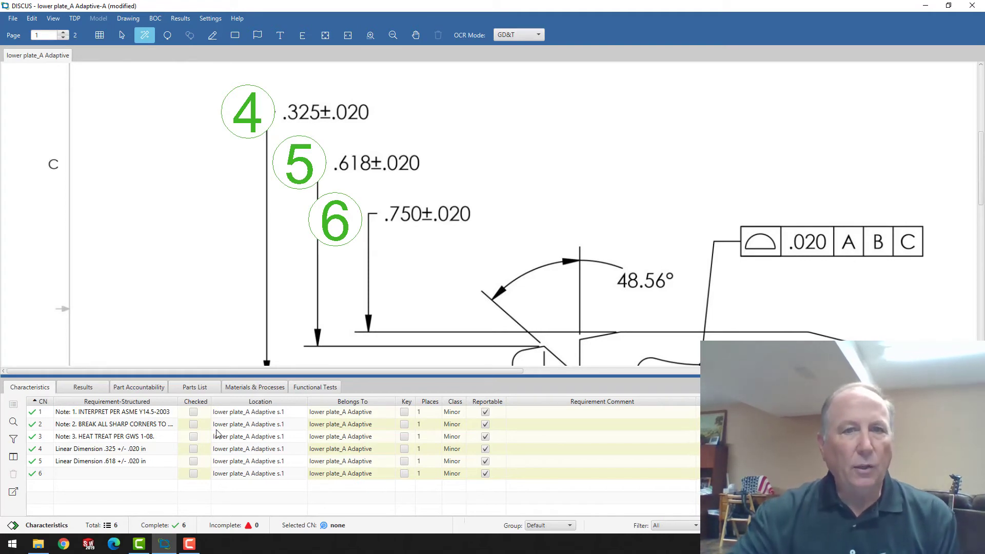
# Step: Set characteristic 6's type to Linear Dimension and enter a nominal value of .75
pyautogui.click(72, 473)
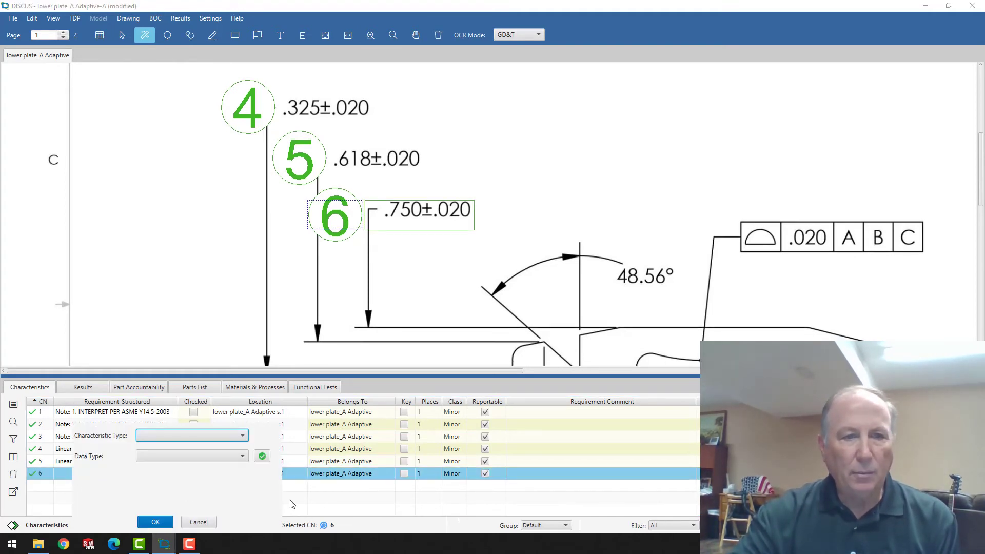
pyautogui.click(242, 435)
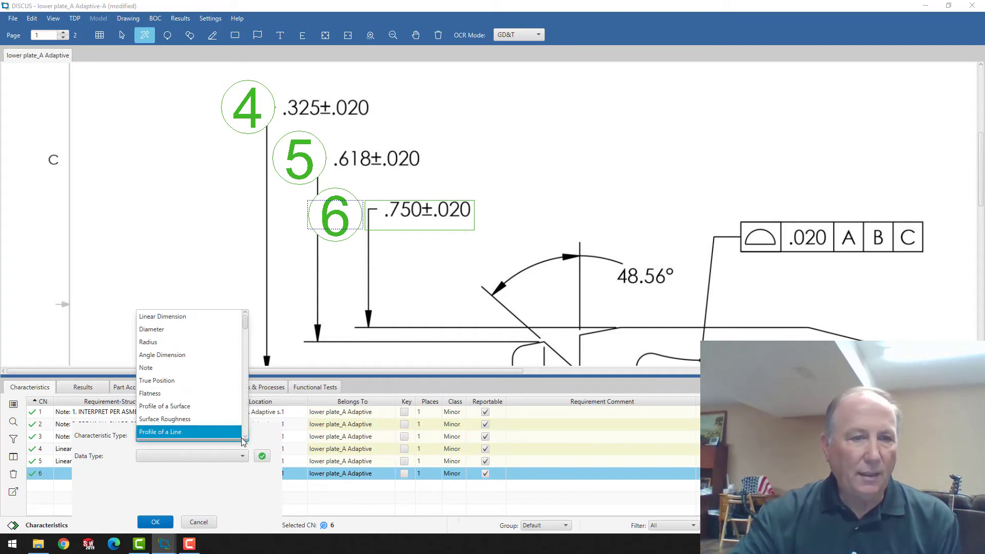
pyautogui.click(163, 317)
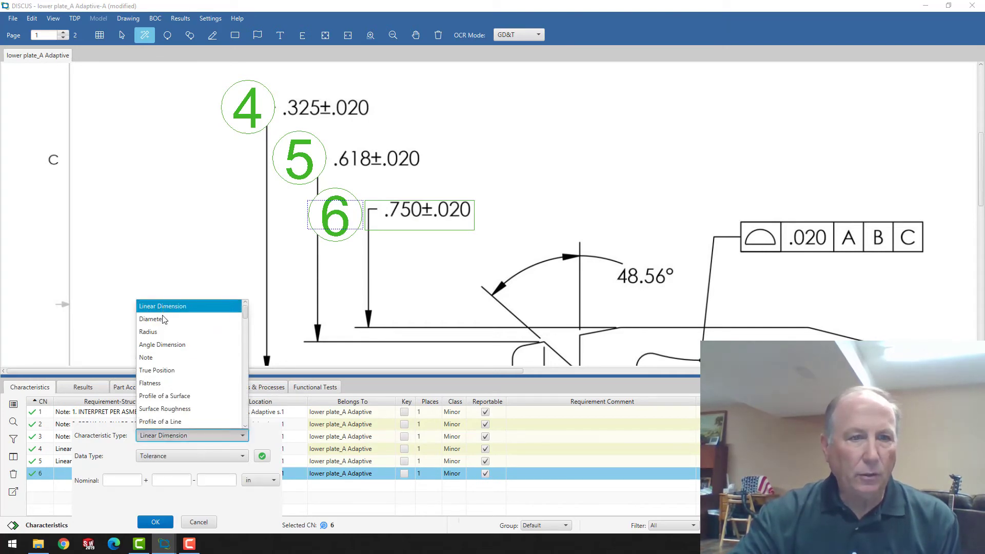
pyautogui.click(123, 482)
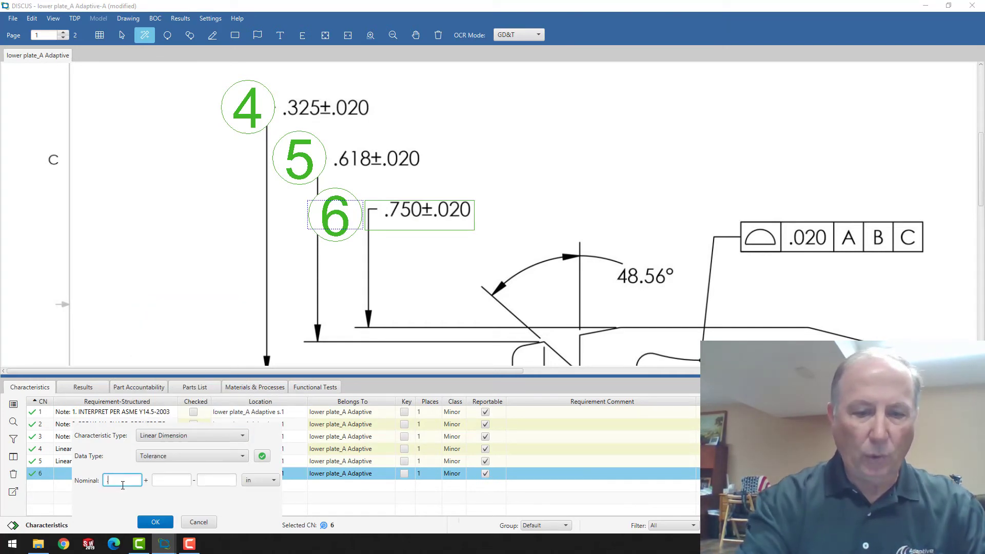
pyautogui.write('.75')
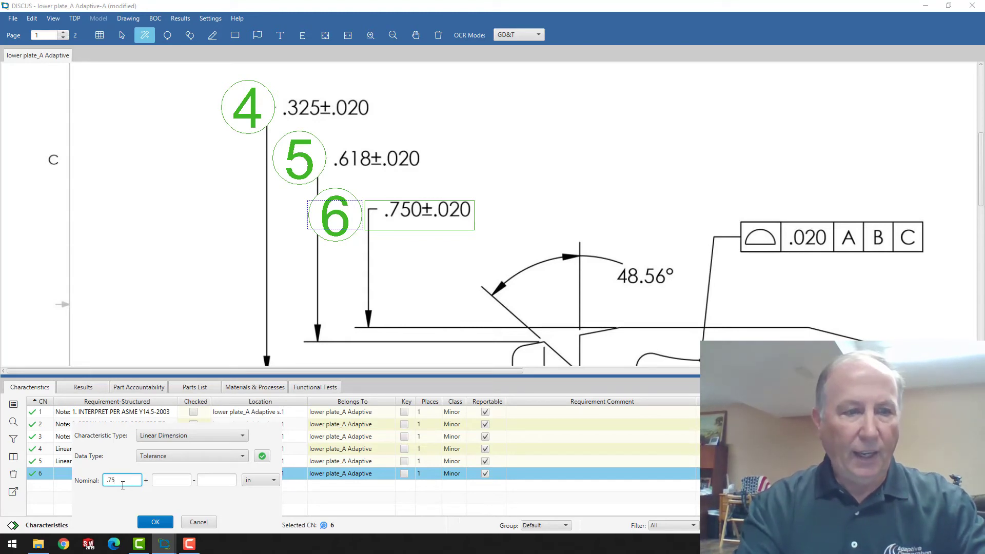
# Step: Set characteristic 6's plus and minus tolerances to .02 in and accept the requirement
pyautogui.press('Tab')
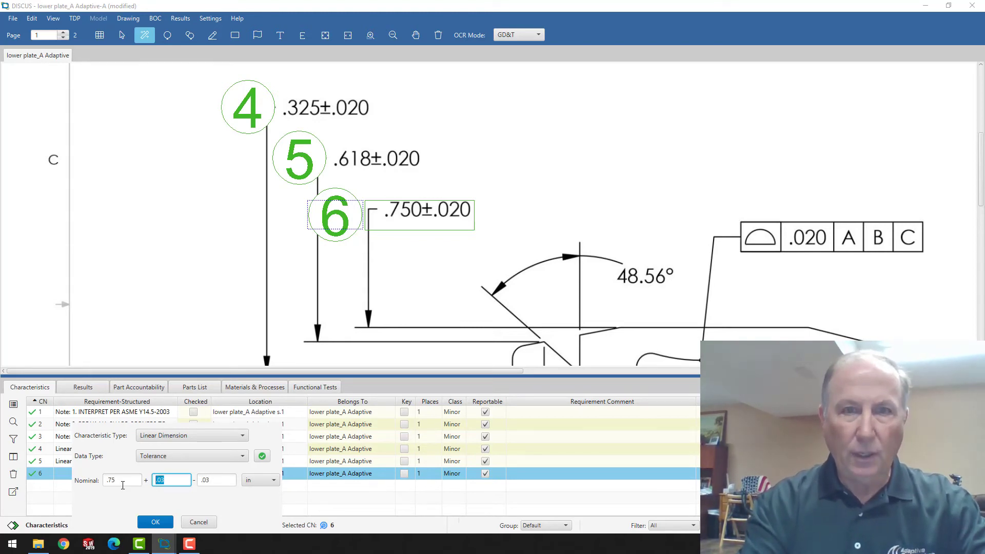
pyautogui.press('BackSpace')
pyautogui.write('.0')
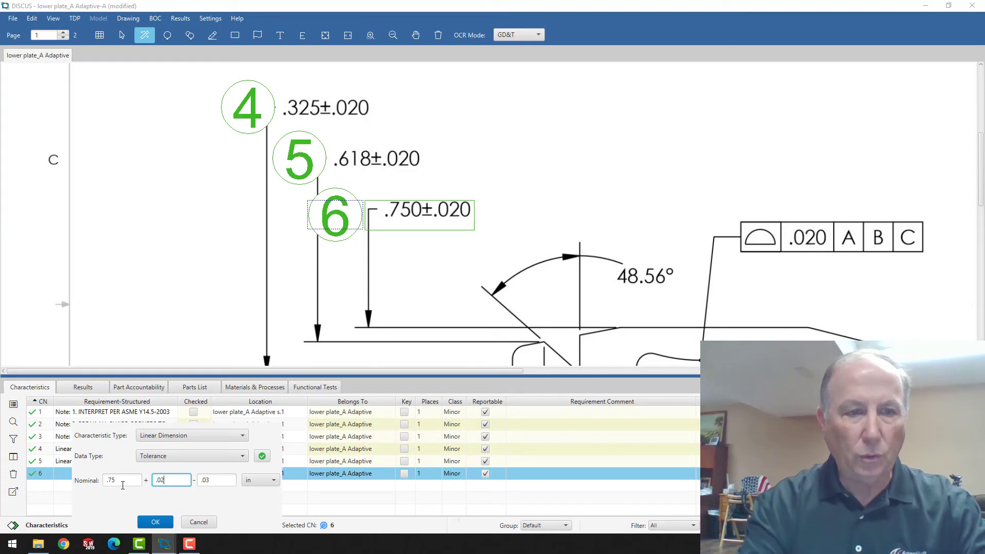
pyautogui.write('2')
pyautogui.press('Tab')
pyautogui.write('.')
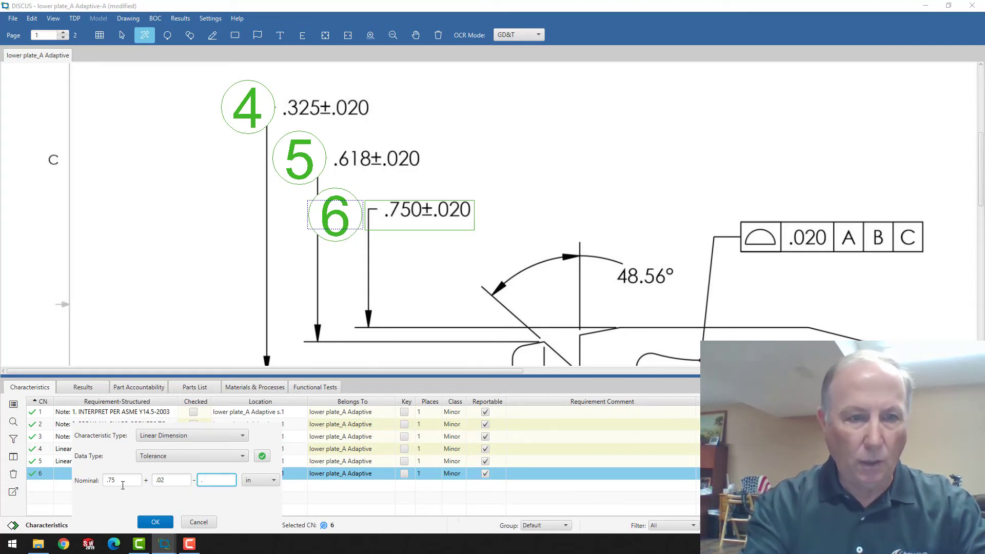
pyautogui.write('02')
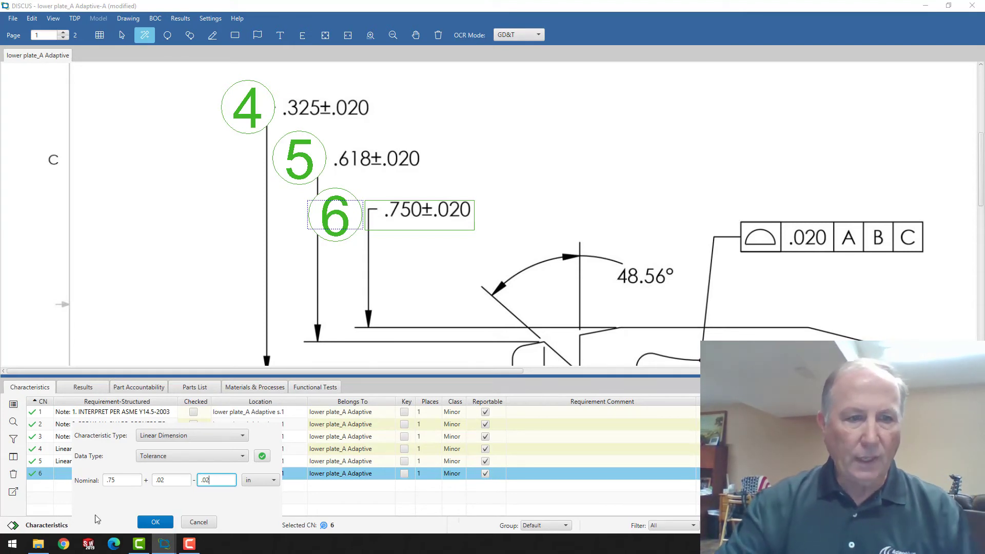
pyautogui.click(147, 523)
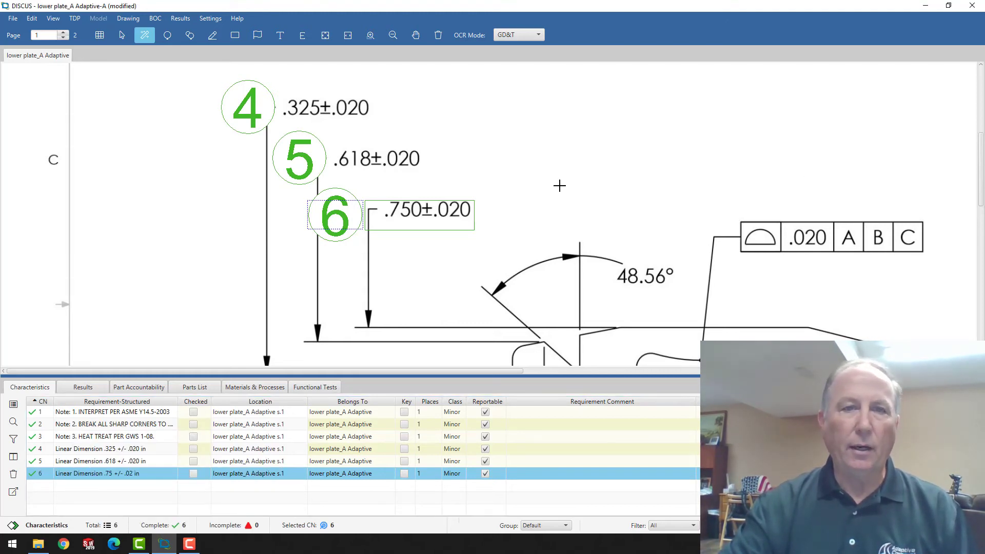
# Step: Balloon the .020 A B C profile feature control frame above the slot as a single characteristic
pyautogui.scroll(-3, 559, 185)
pyautogui.scroll(3, 486, 232)
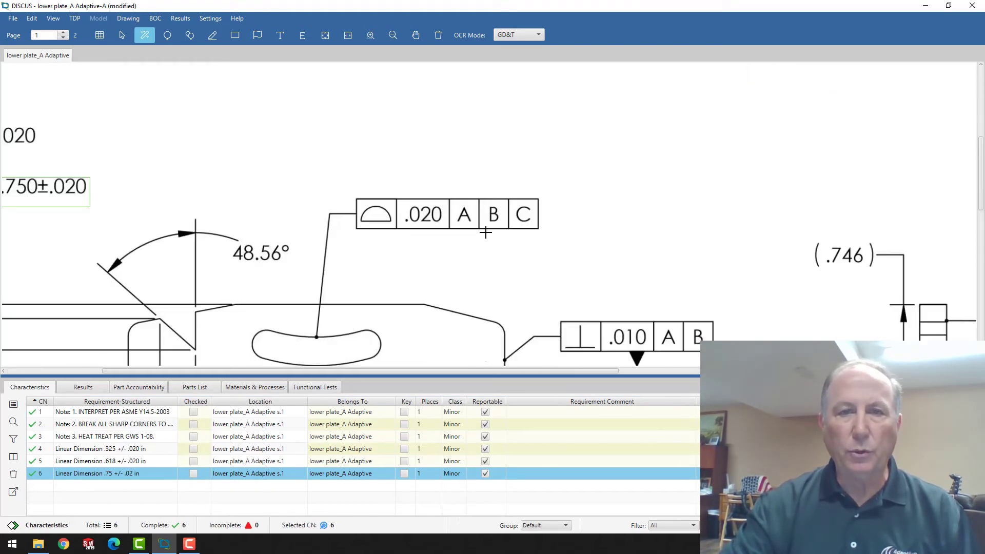
pyautogui.scroll(2, 463, 236)
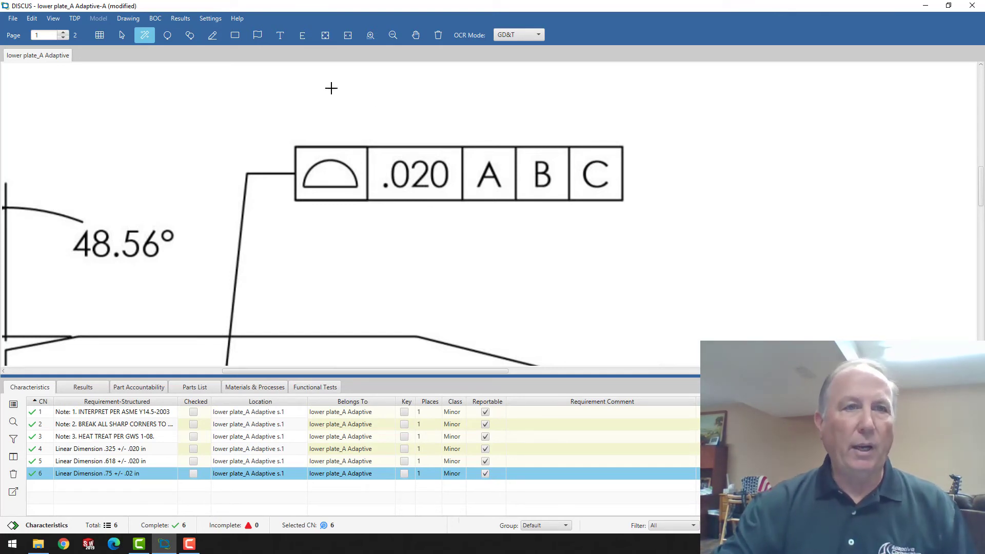
pyautogui.click(167, 35)
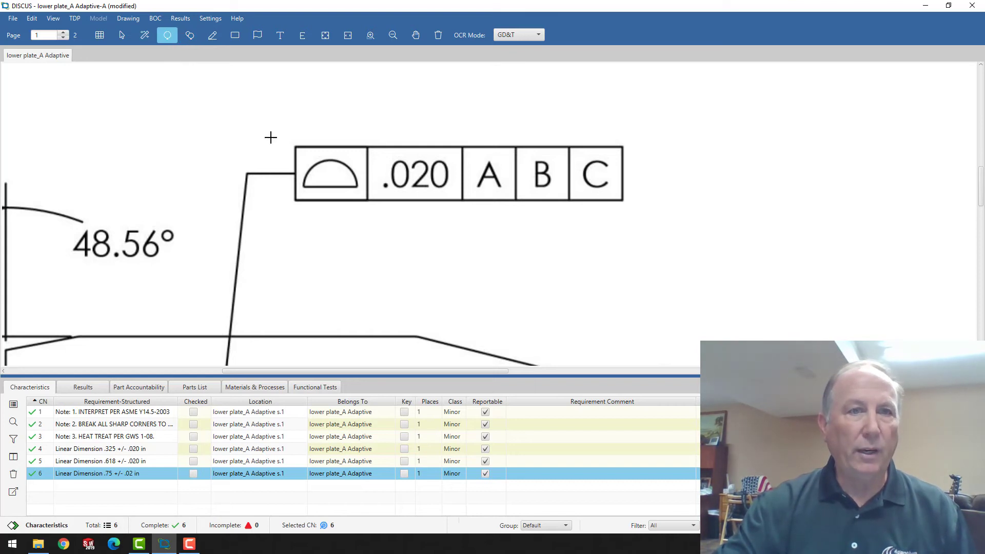
pyautogui.moveTo(289, 139); pyautogui.dragTo(630, 212)
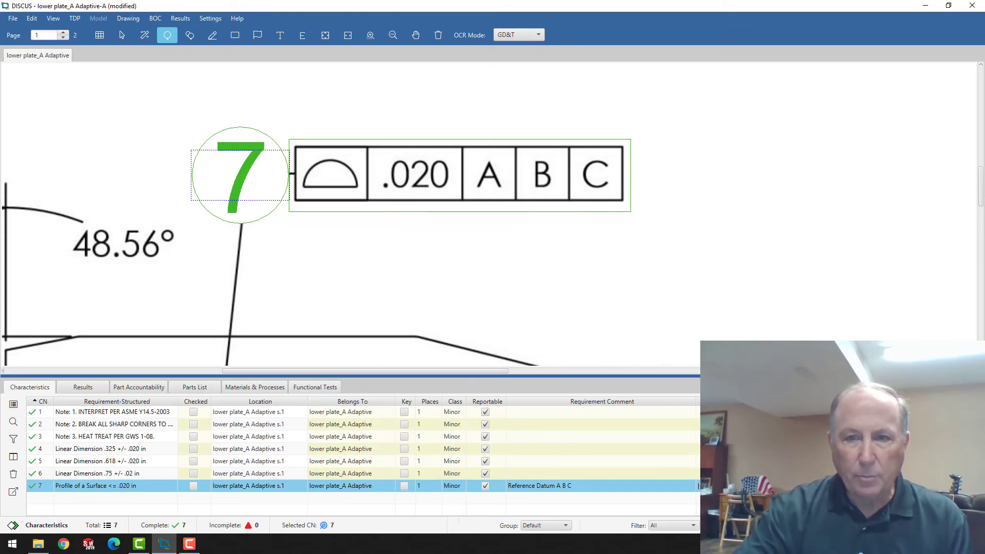
# Step: Examine the characteristic filter and template choices for the Excel template report export, and close it without exporting
pyautogui.scroll(-2, 539, 242)
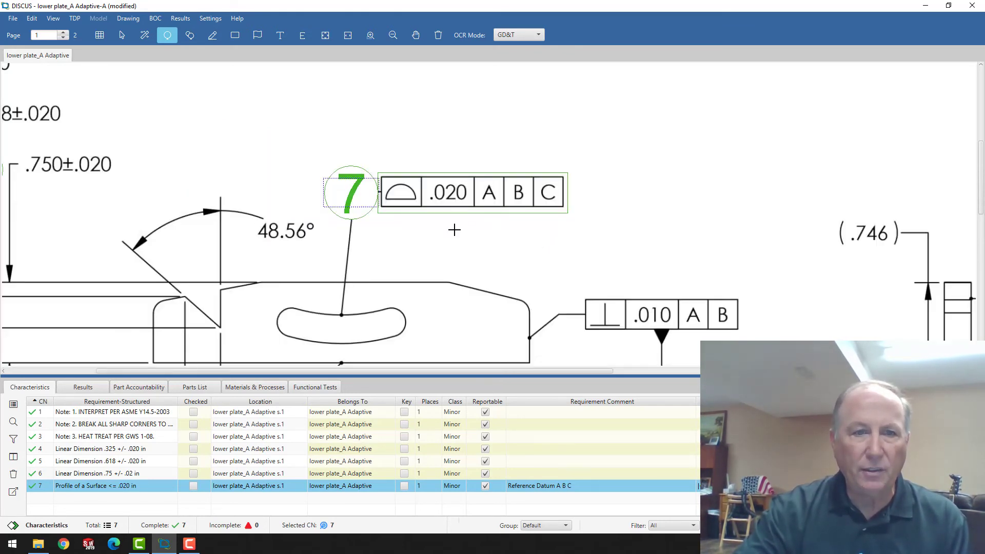
pyautogui.scroll(-2, 454, 230)
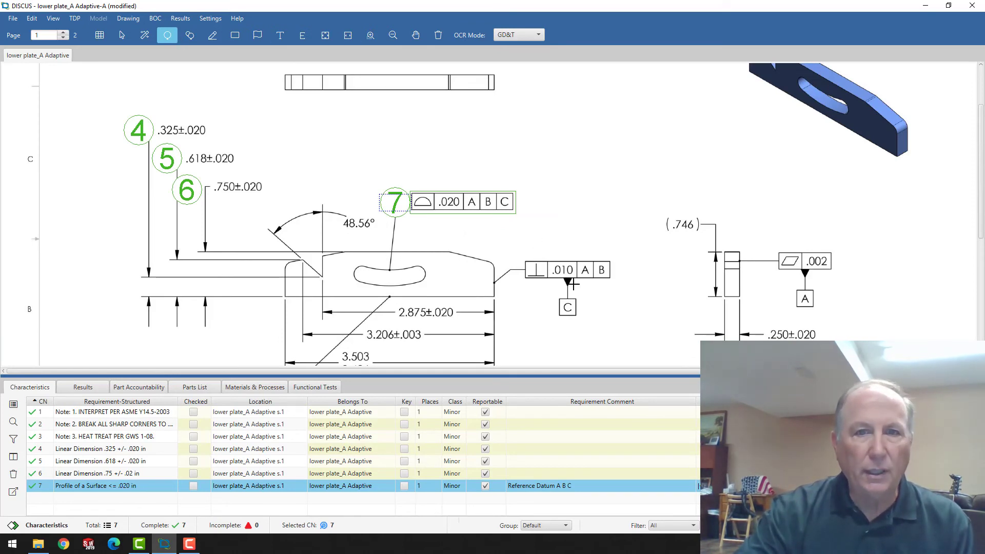
pyautogui.scroll(-3, 573, 283)
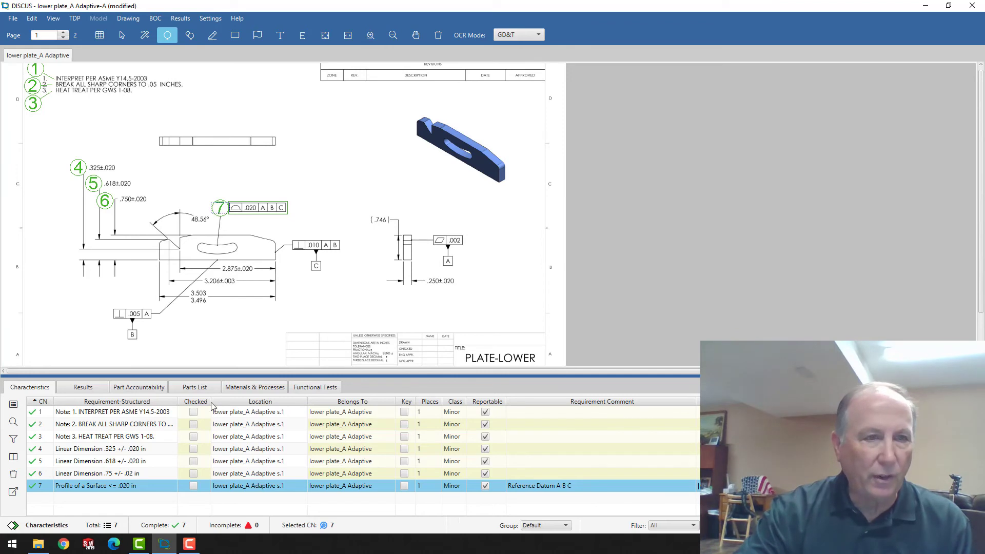
pyautogui.click(8, 19)
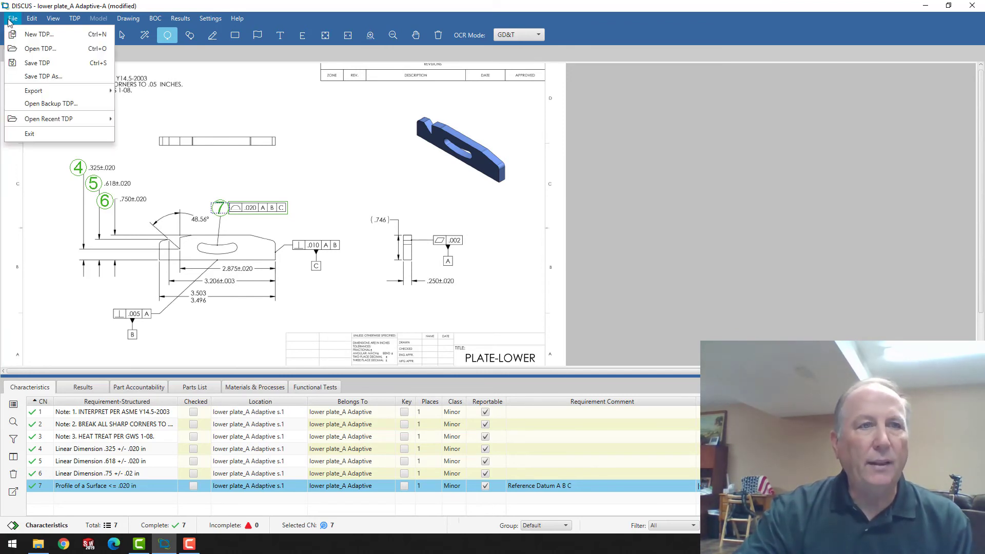
pyautogui.moveTo(43, 91)
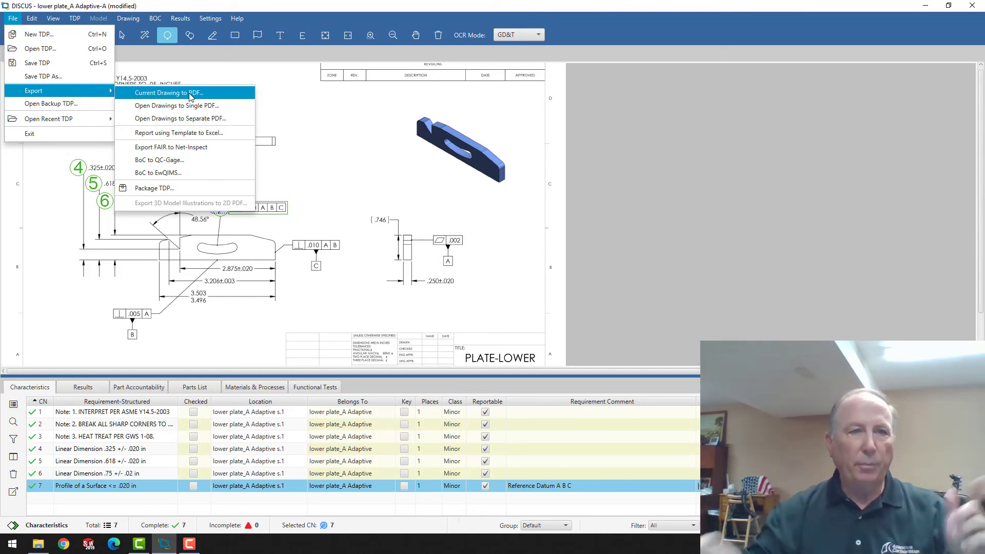
pyautogui.click(175, 134)
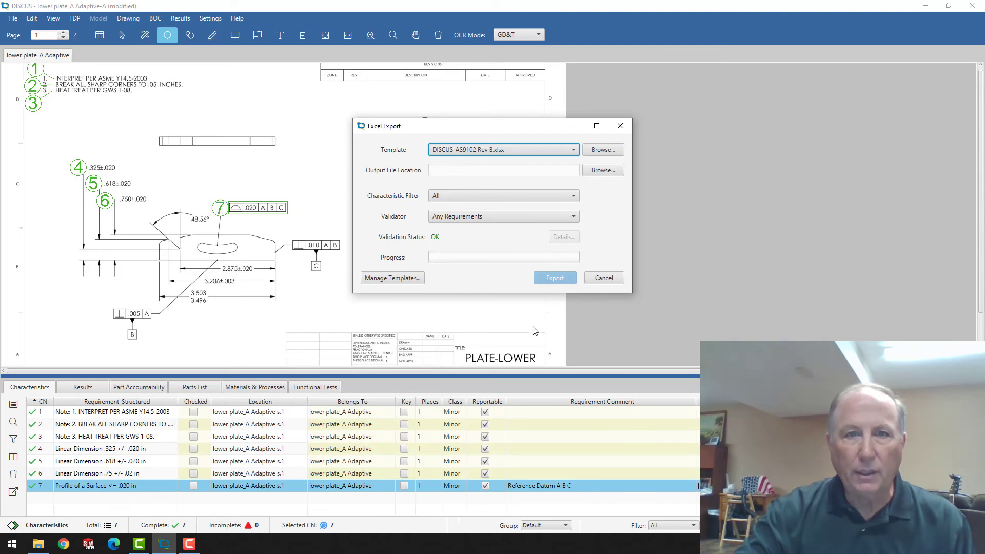
pyautogui.click(574, 198)
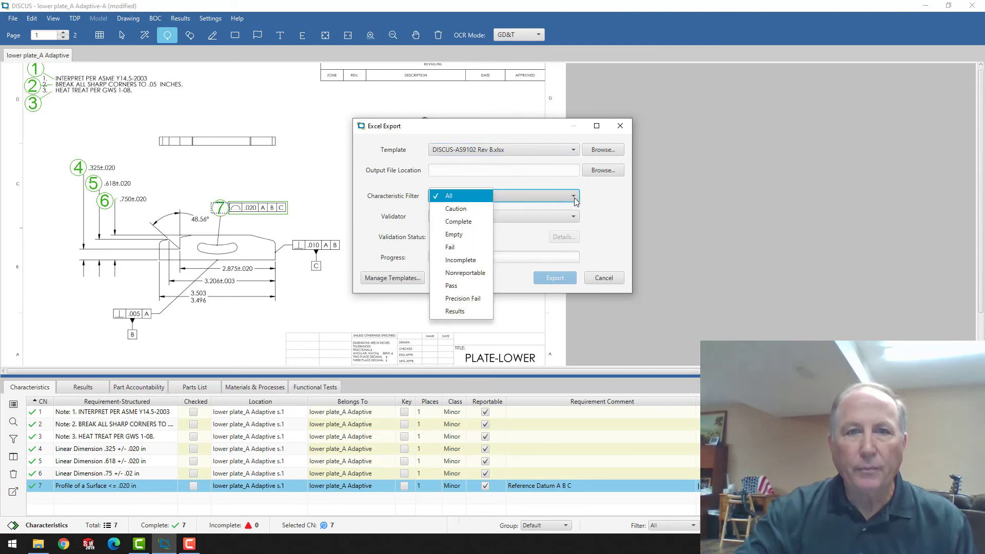
pyautogui.click(575, 199)
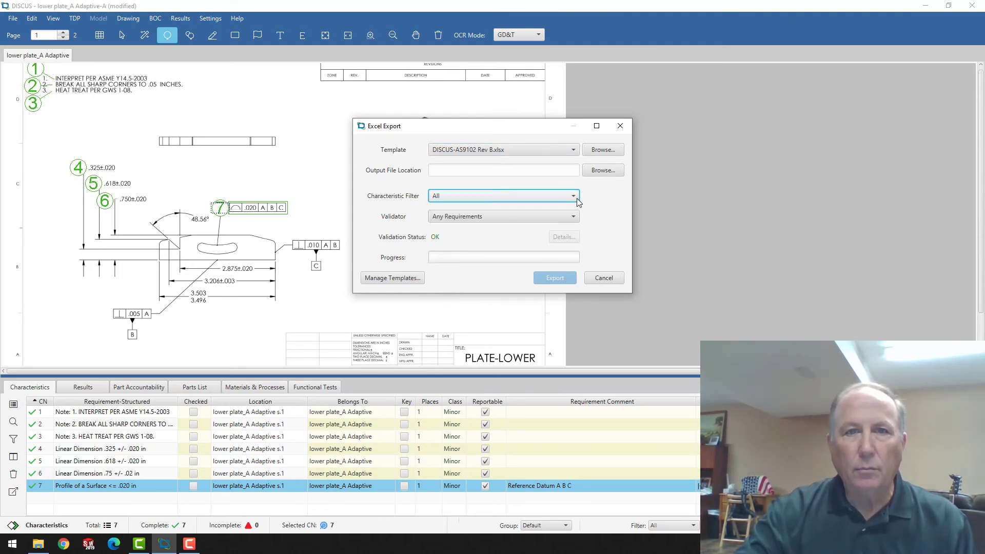
pyautogui.click(575, 150)
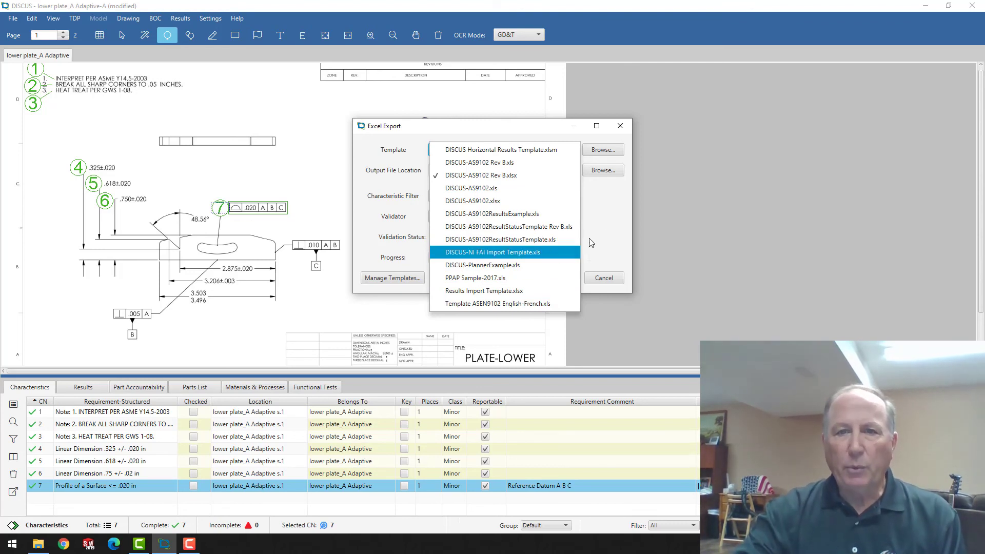
pyautogui.click(607, 234)
pyautogui.click(598, 278)
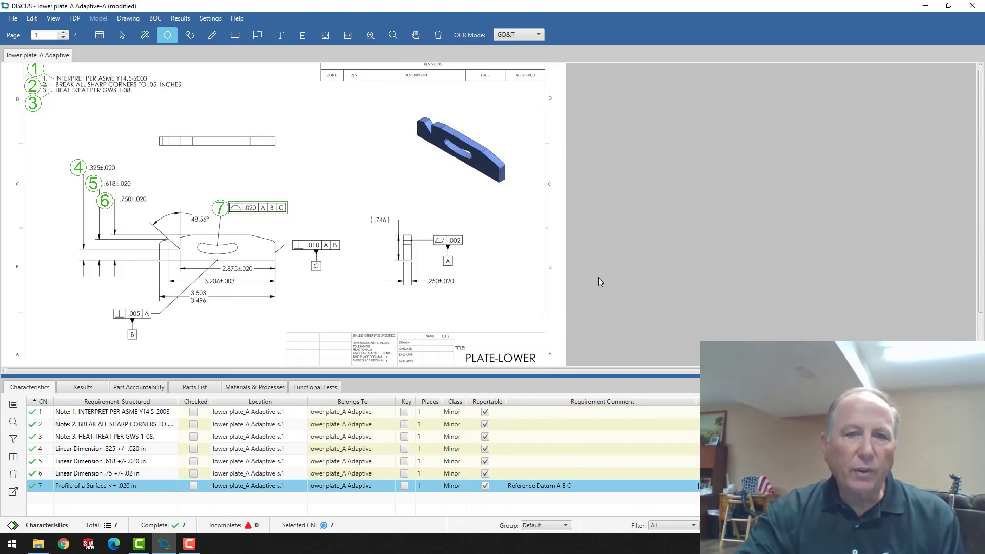